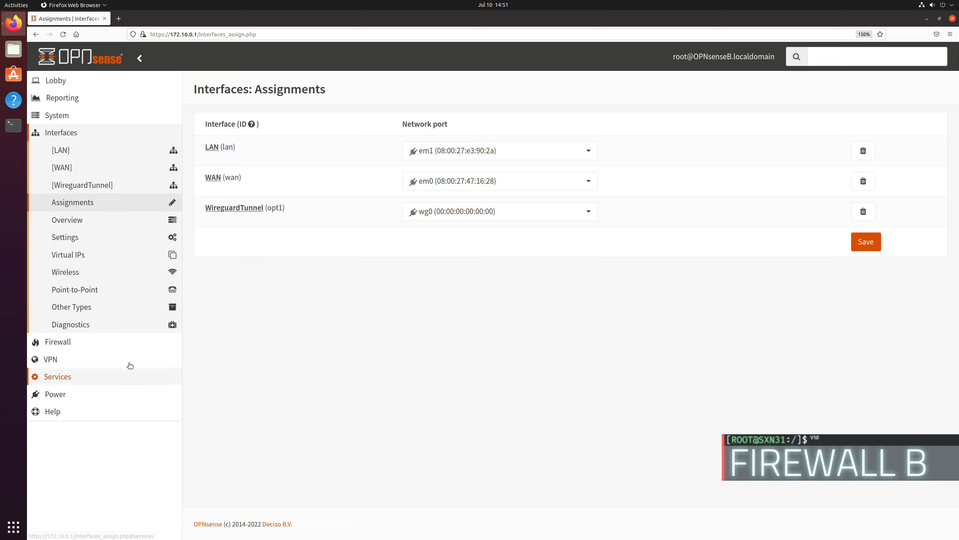
Step: Save the interface assignments, and enable the WireguardTunnel interface with its removal prevented
left_click(871, 250)
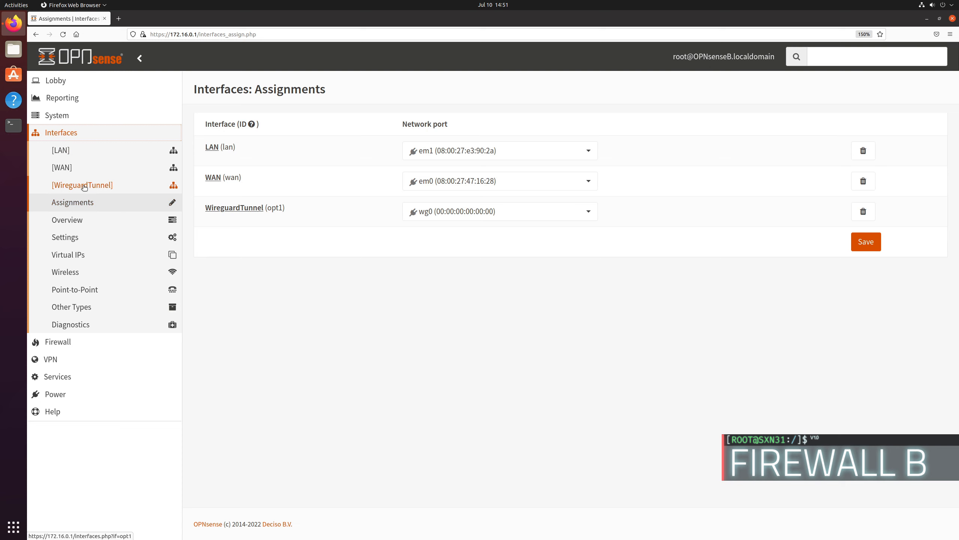
left_click(84, 186)
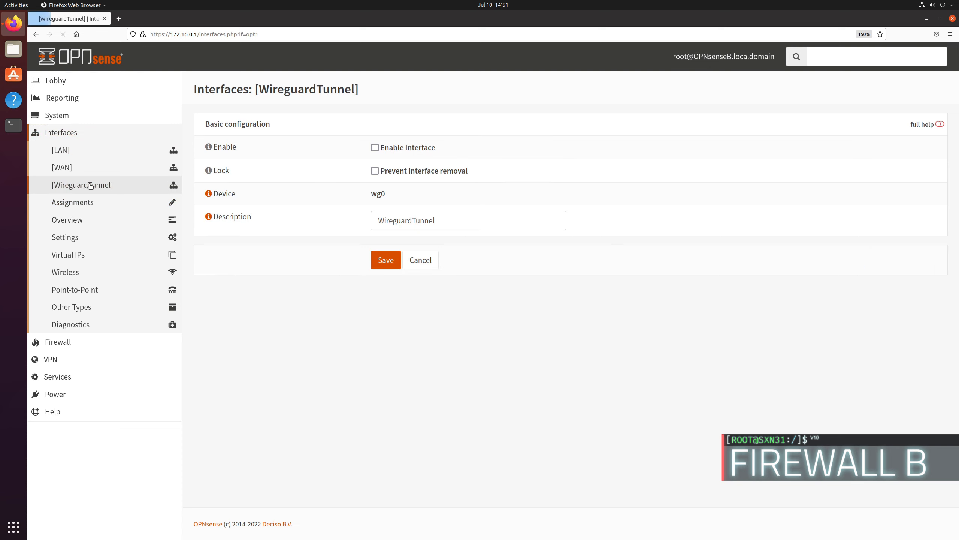
left_click(375, 148)
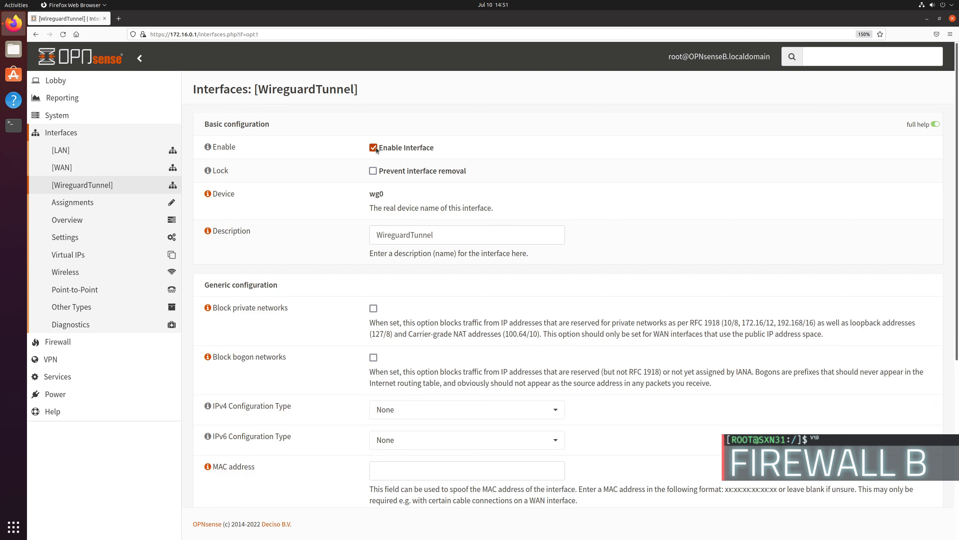
left_click(373, 172)
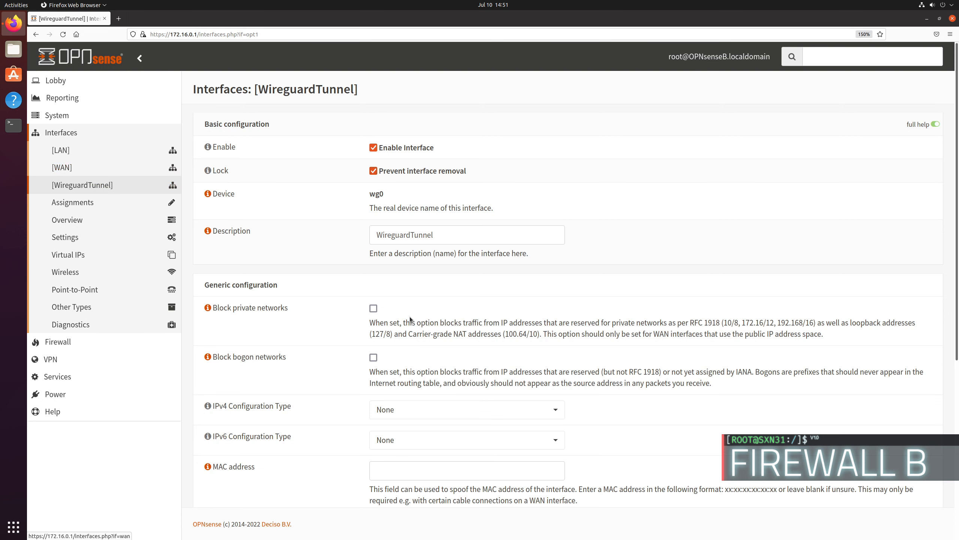
Step: Block bogon networks on the WireguardTunnel interface, and save and apply its configuration
scroll(383, 318, "down", 1)
scroll(384, 318, "down", 2)
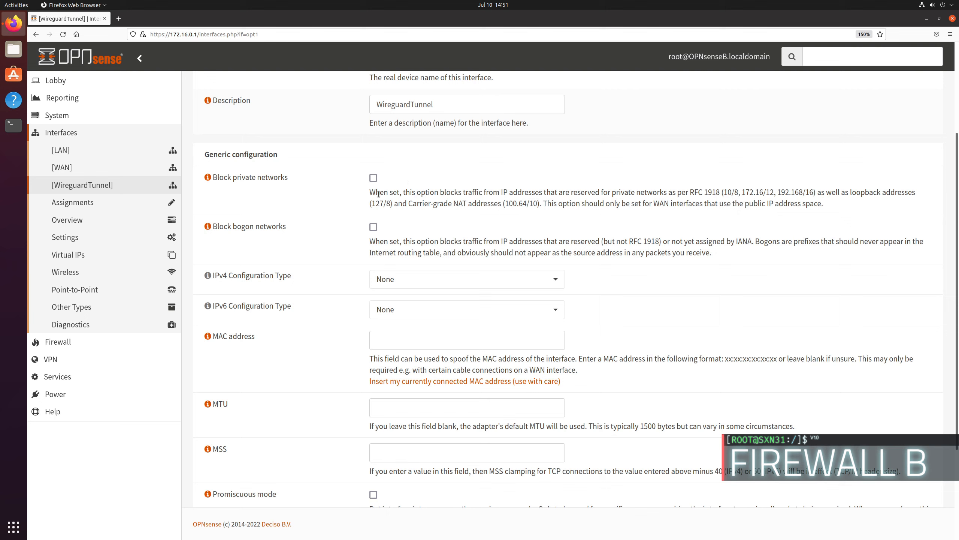
left_click(374, 227)
scroll(312, 243, "down", 3)
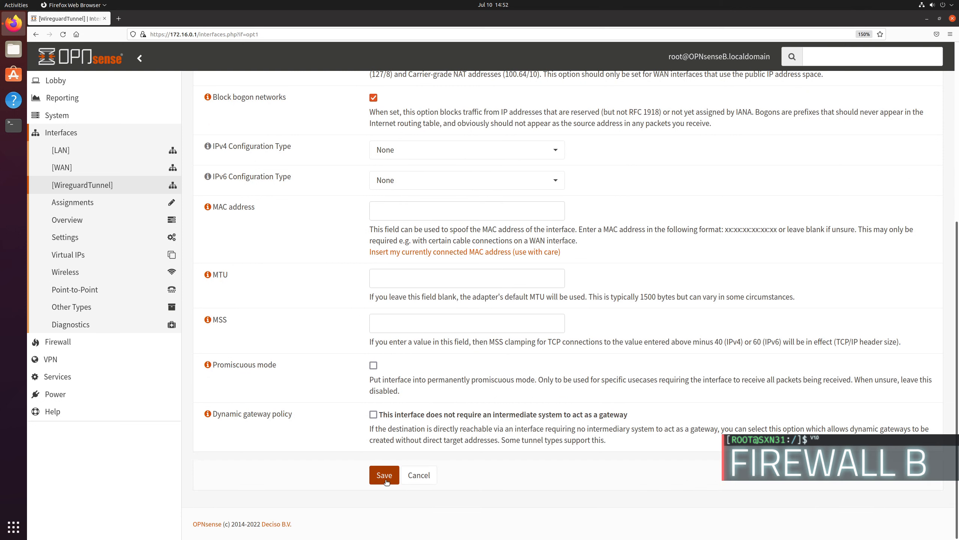
left_click(385, 479)
left_click(911, 129)
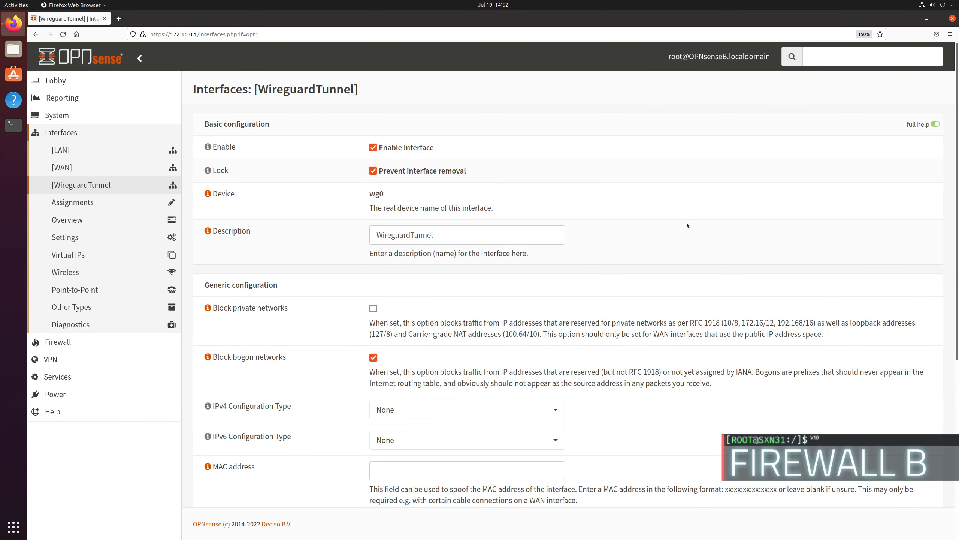
Step: Create a new pass rule for the WireguardTunnel interface with logging of the packets it handles enabled
left_click(63, 349)
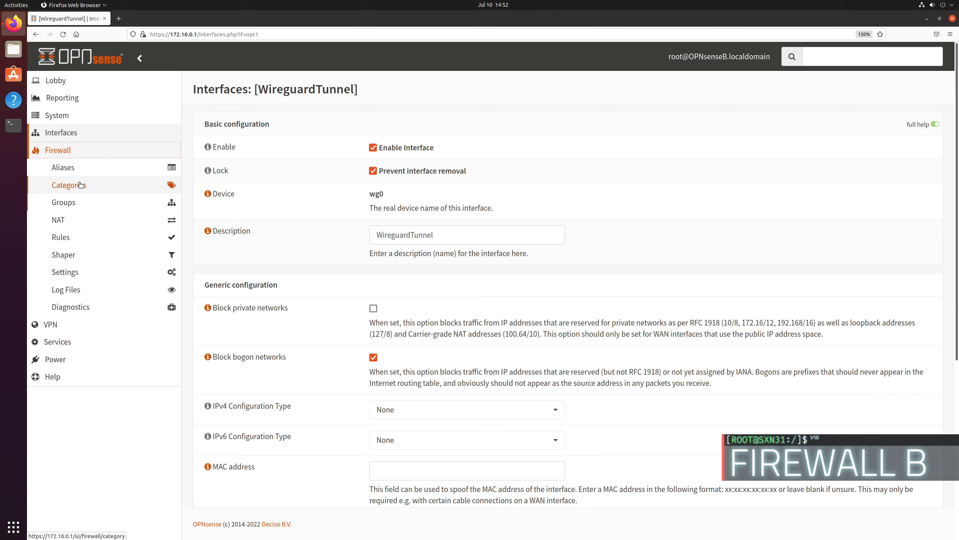
left_click(71, 239)
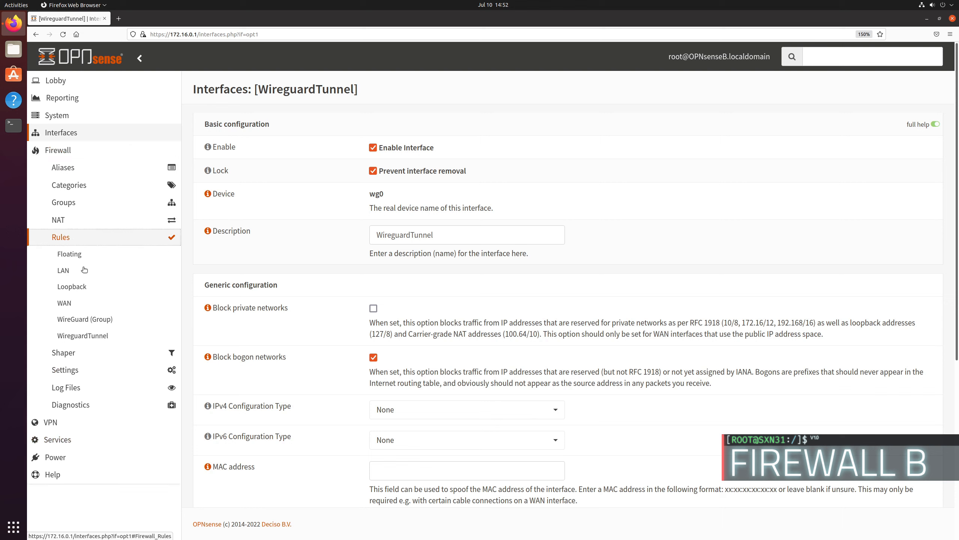
left_click(85, 340)
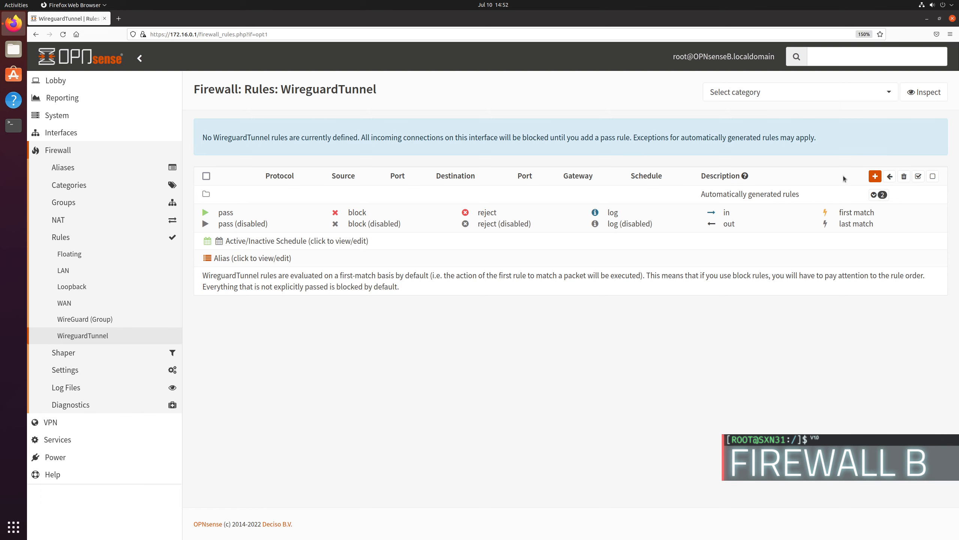
left_click(876, 176)
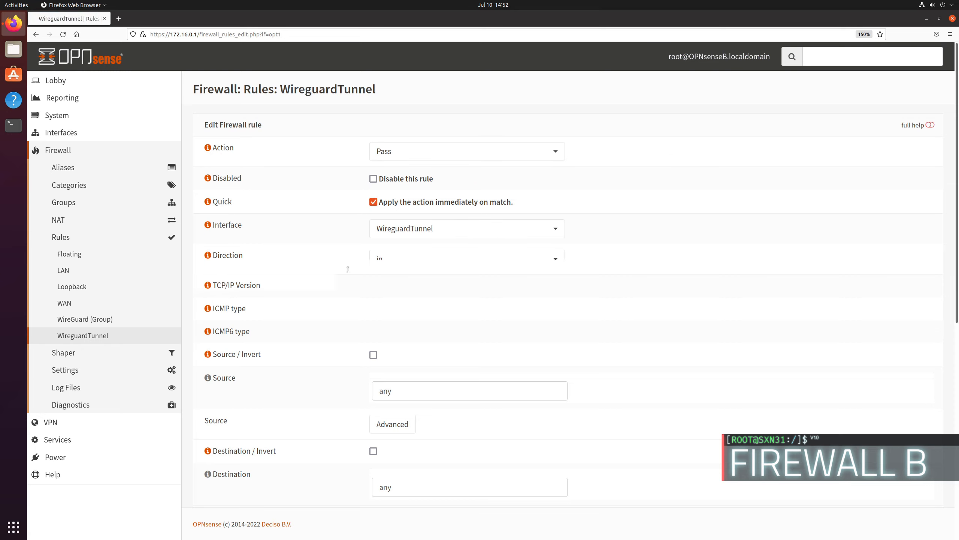
scroll(347, 270, "down", 1)
scroll(401, 178, "up", 2)
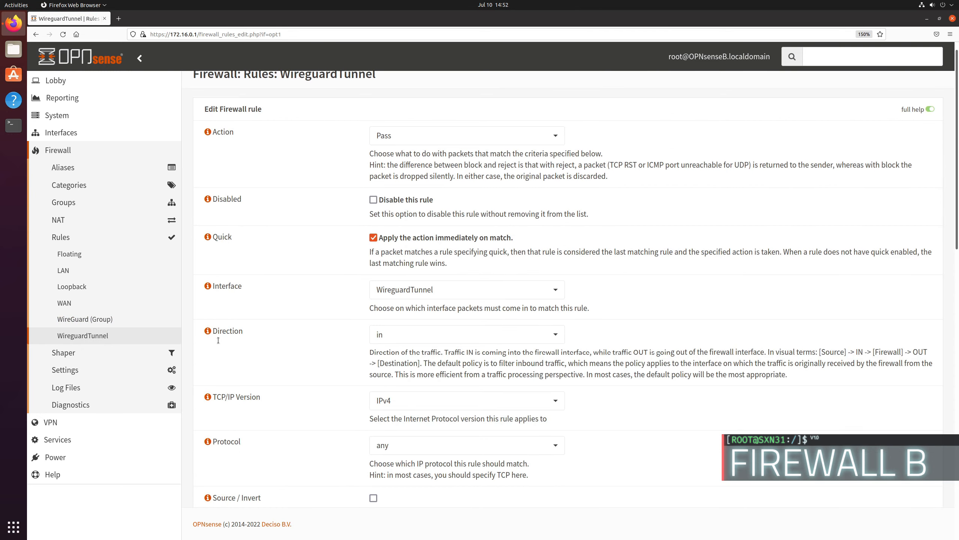
scroll(333, 289, "down", 5)
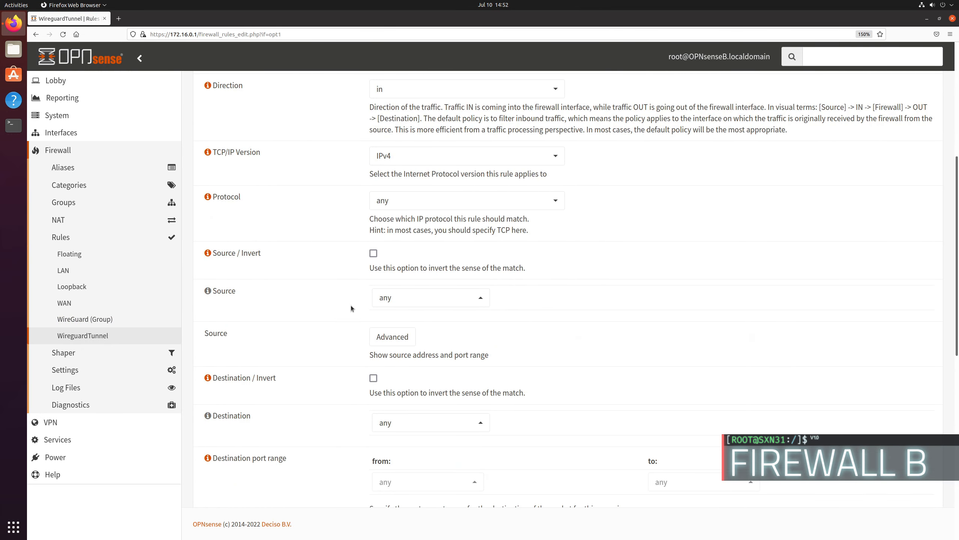
scroll(362, 367, "down", 3)
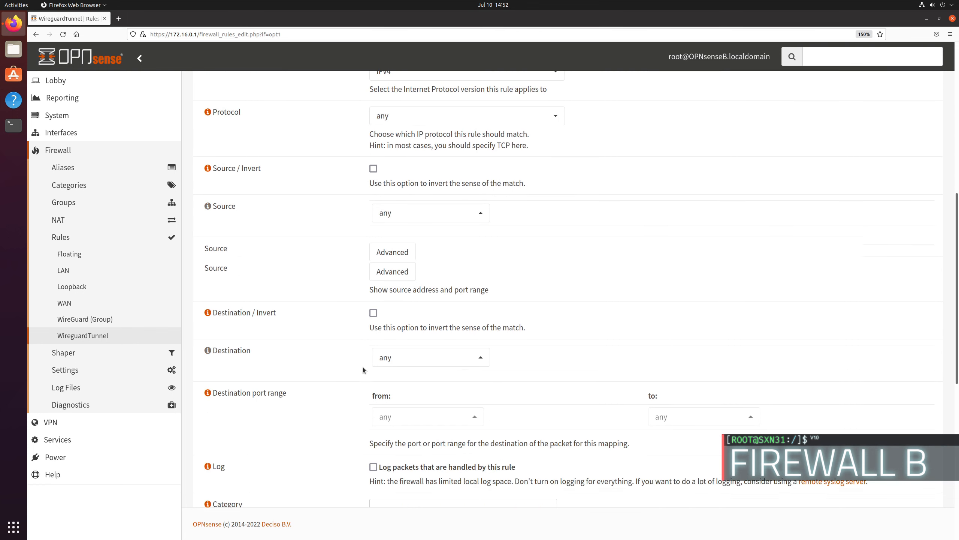
scroll(382, 352, "down", 3)
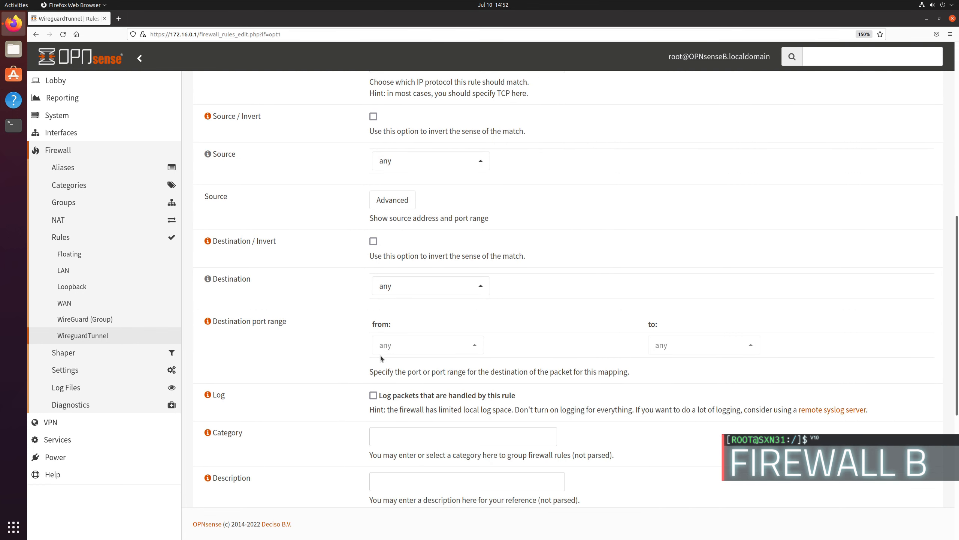
left_click(373, 271)
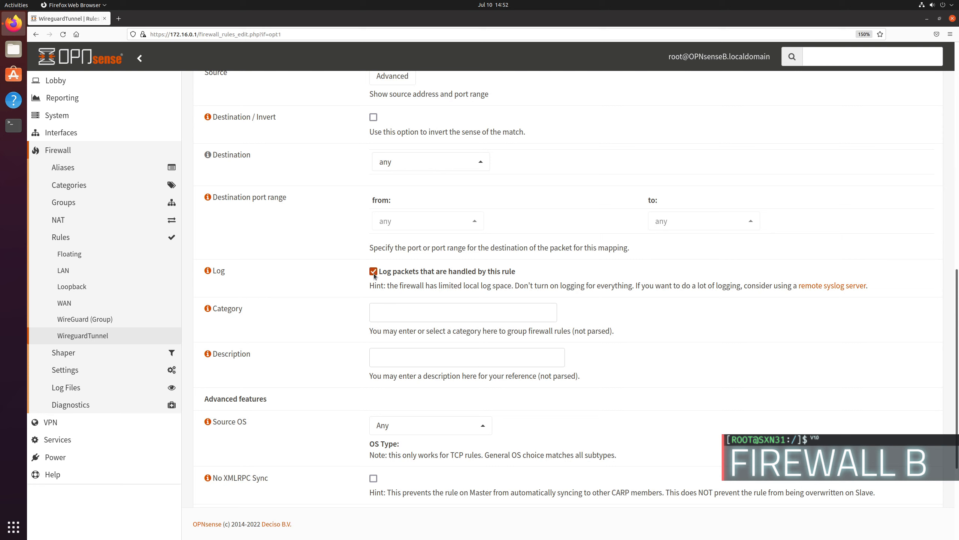
Step: Describe the WireguardTunnel firewall rule as "Allowed Wireguard Traffic"
left_click(422, 314)
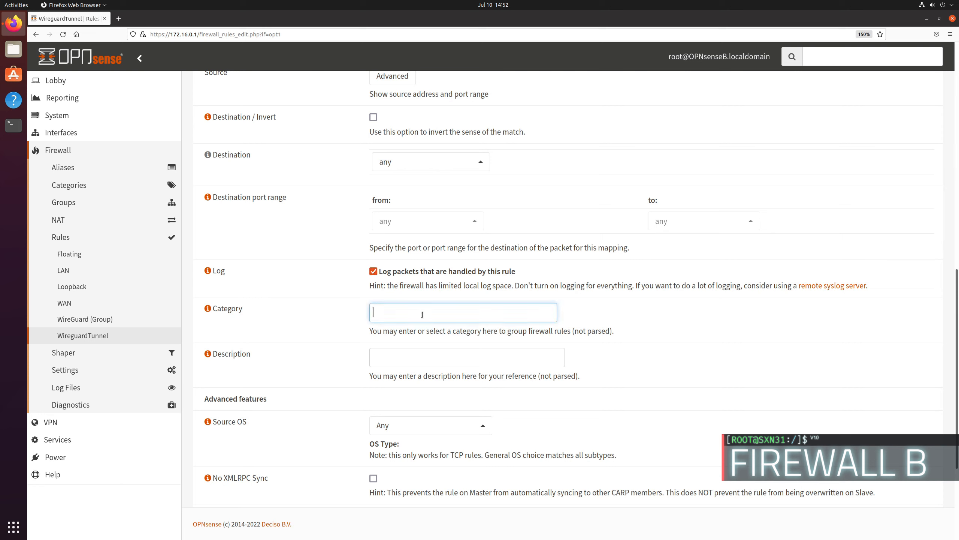
left_click(404, 359)
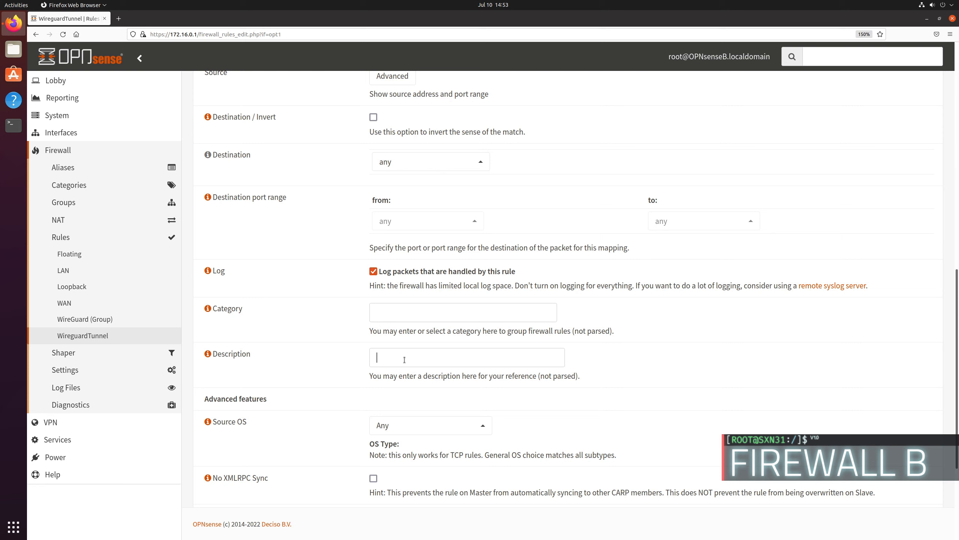
type("Allowed ")
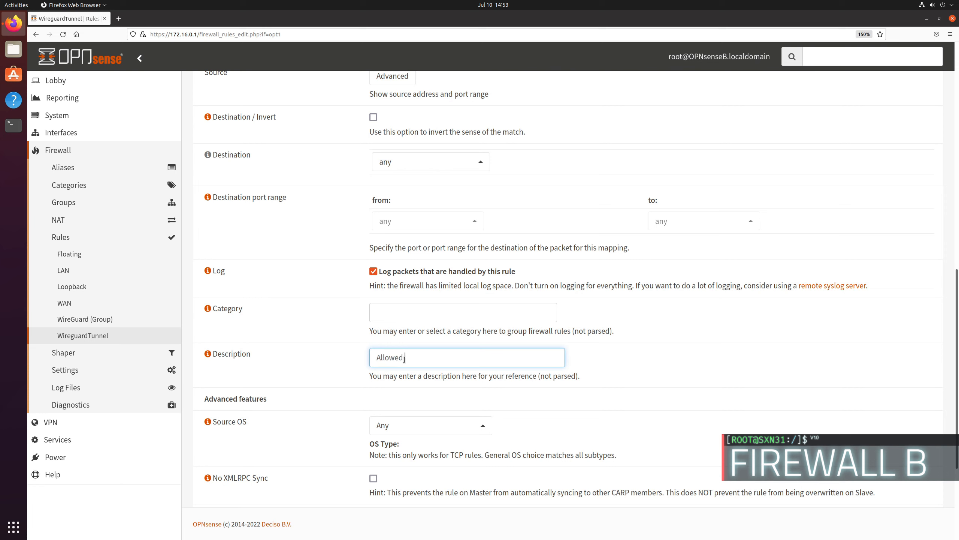
type("Wireguard Traffic")
Step: Save the WireguardTunnel firewall rule and apply the rule changes
scroll(529, 397, "down", 5)
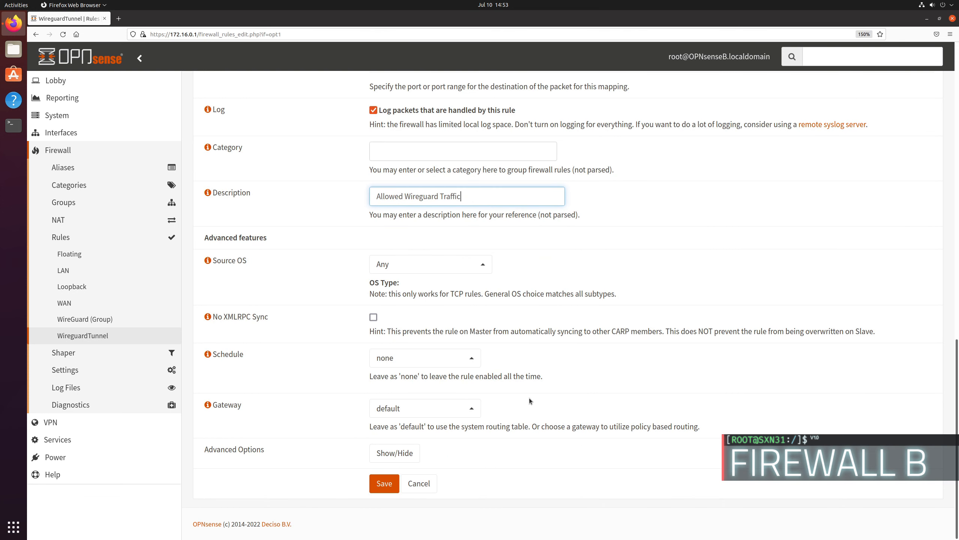
left_click(378, 488)
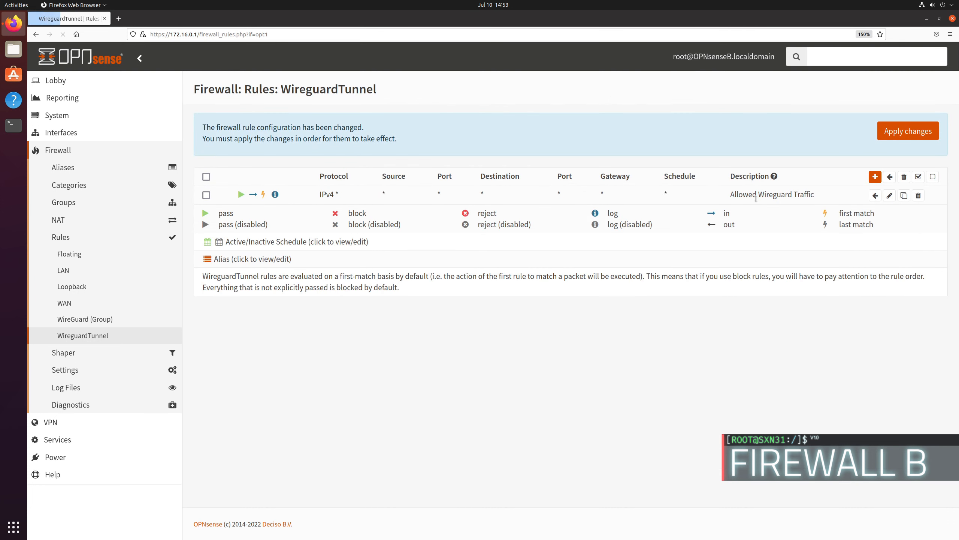
left_click(910, 142)
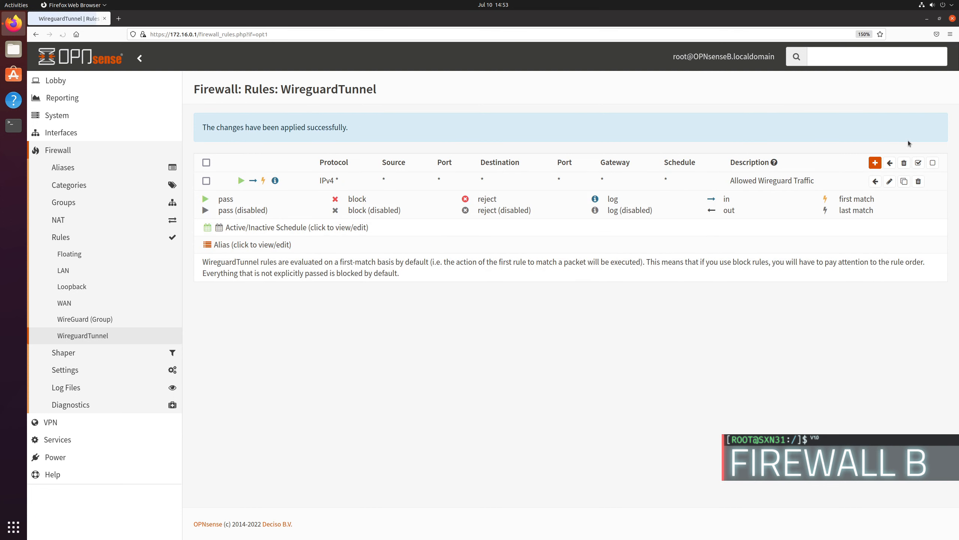
Step: Check the tunnel interface on the dashboard, and restart WireGuard by disabling and re-enabling it, applying each change
left_click(55, 83)
left_click(61, 102)
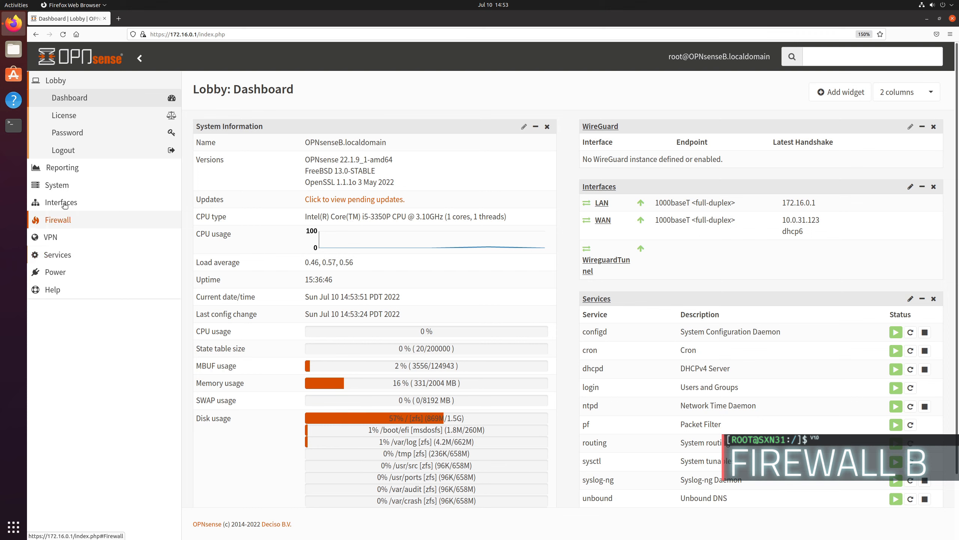
left_click(59, 238)
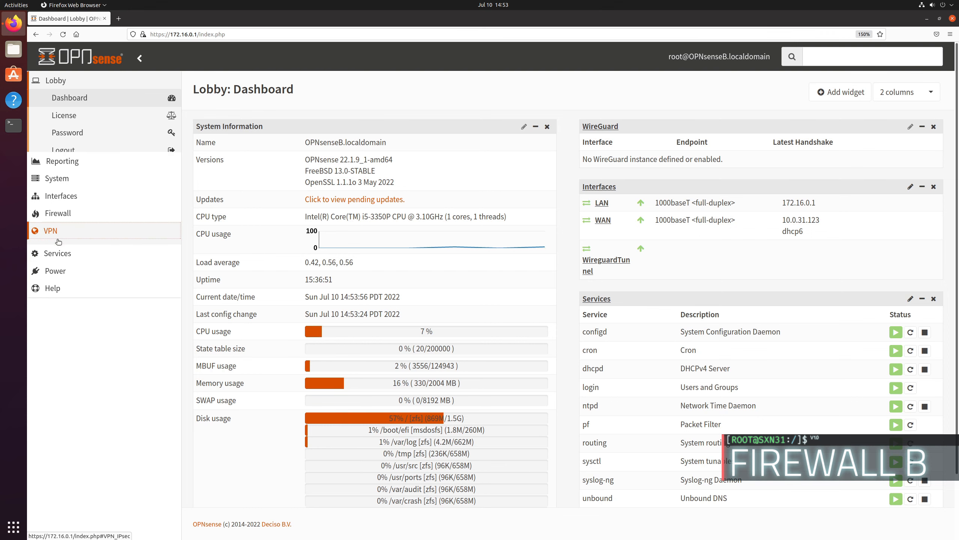
left_click(72, 225)
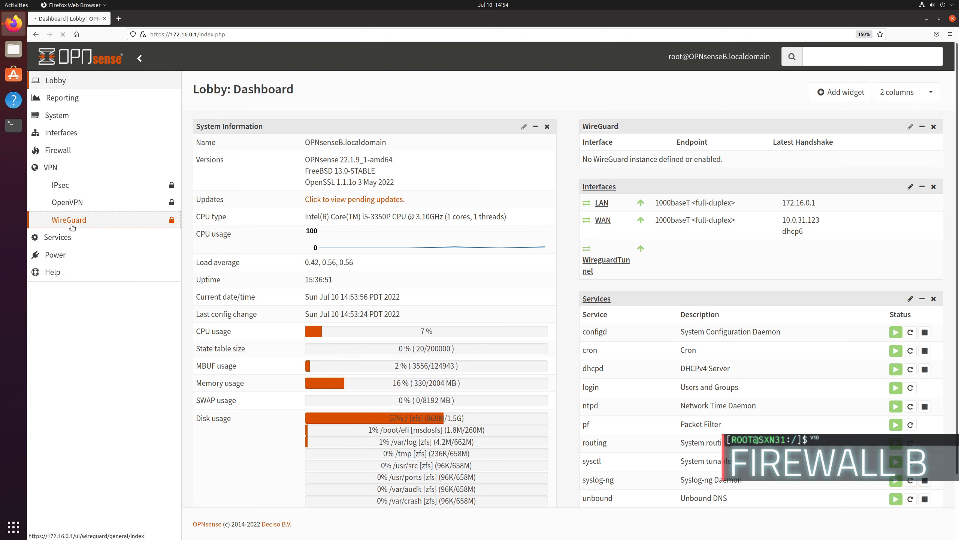
left_click(389, 163)
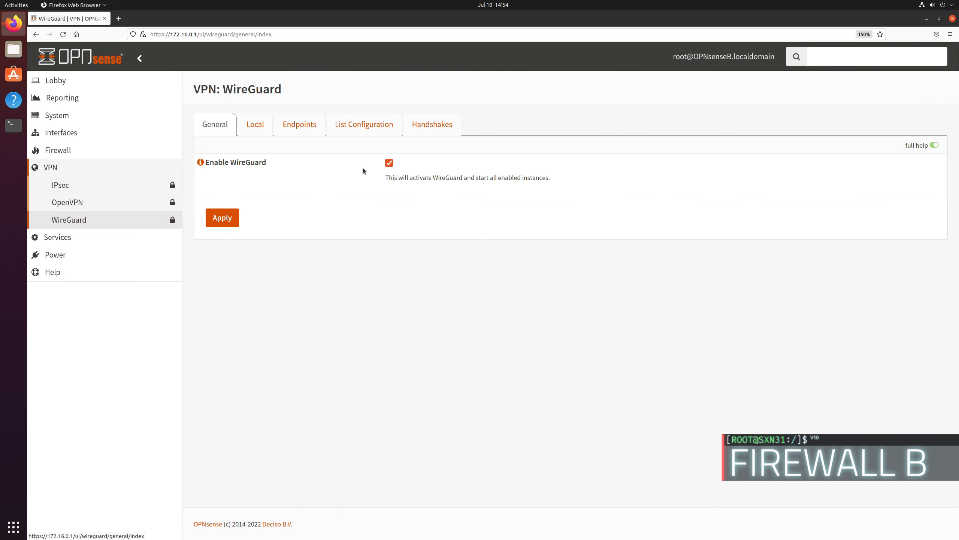
left_click(390, 164)
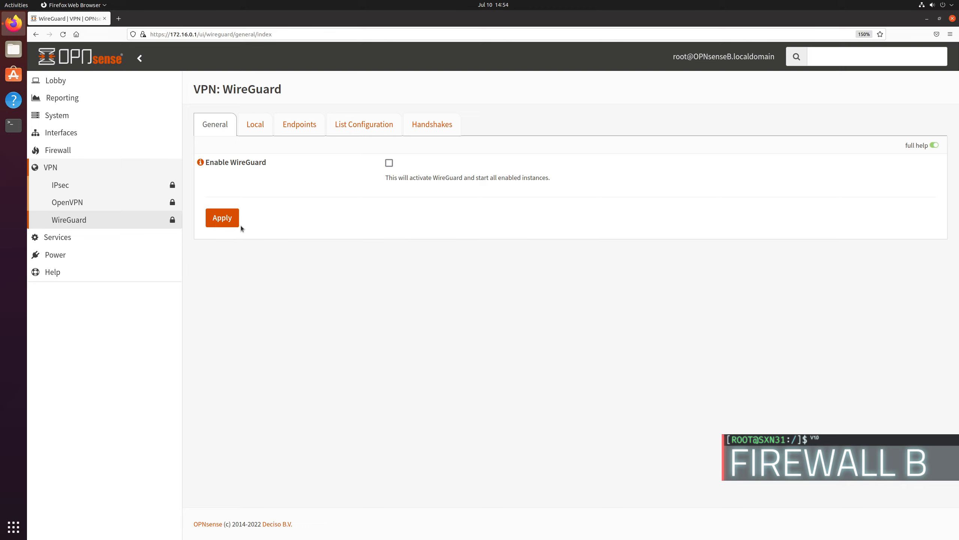
left_click(229, 220)
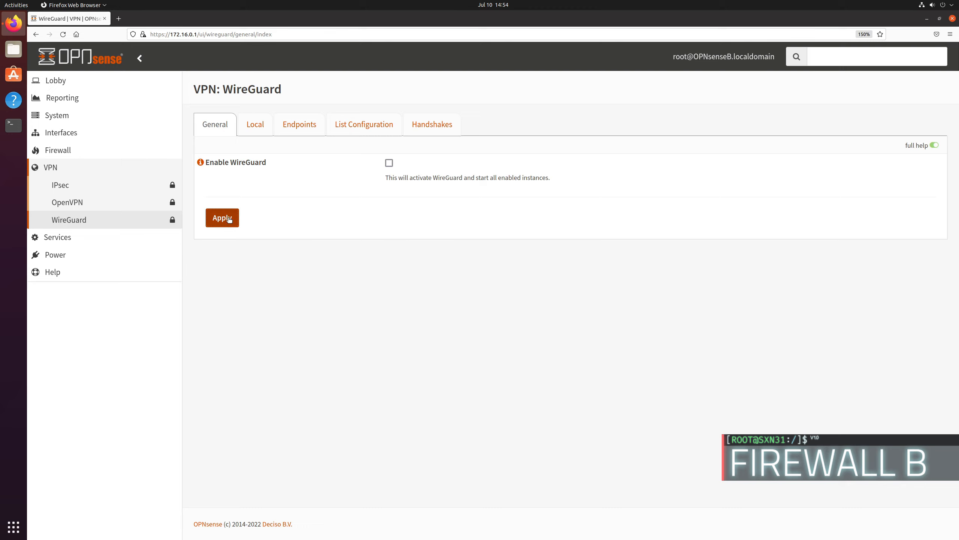
left_click(390, 163)
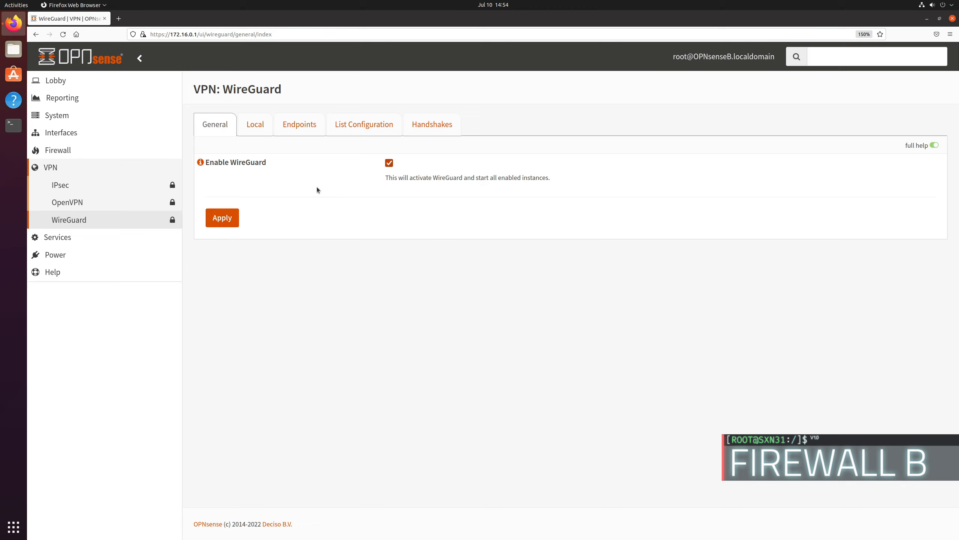
left_click(229, 218)
Step: Compare TunnelB's tunnel address in the local WireGuard configuration with the WireguardTunnel address on the dashboard
left_click(259, 125)
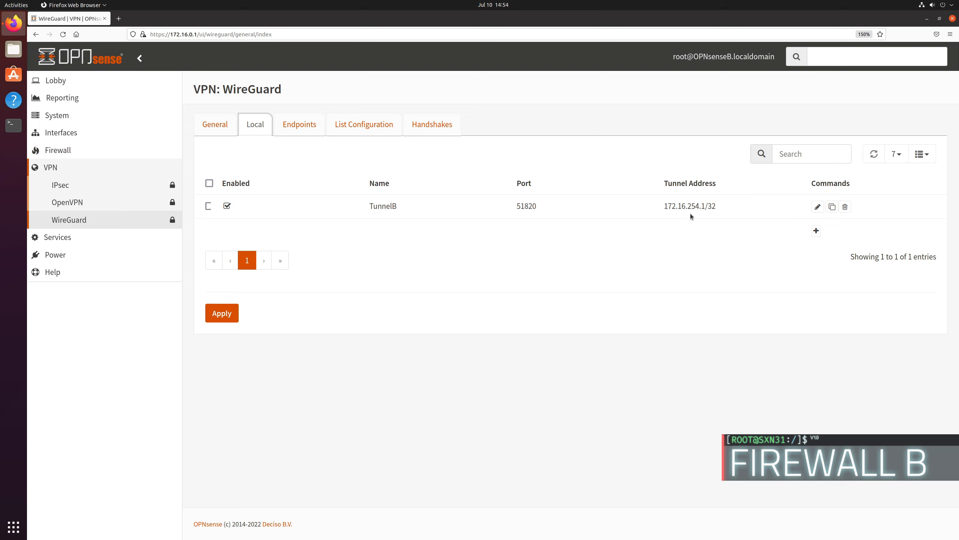
triple_click(703, 207)
double_click(703, 206)
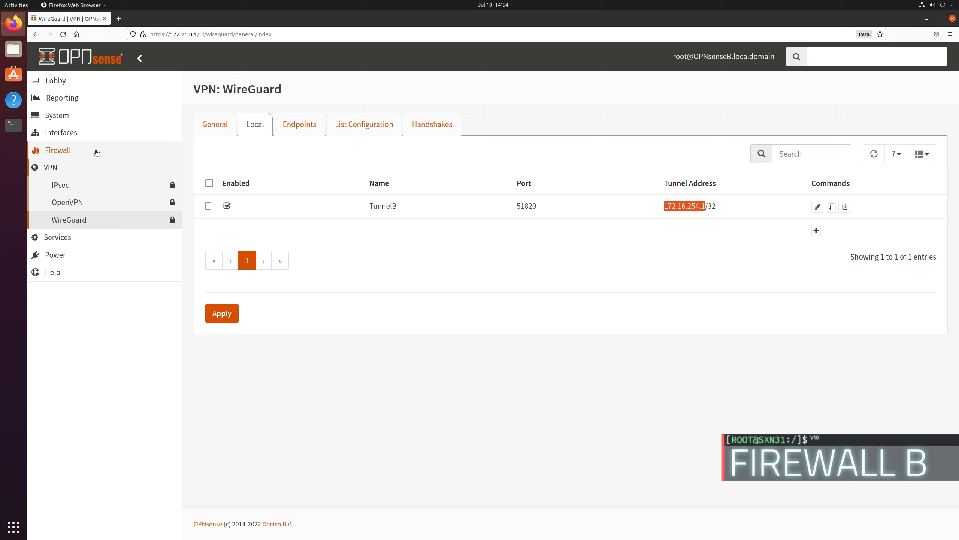
left_click(69, 83)
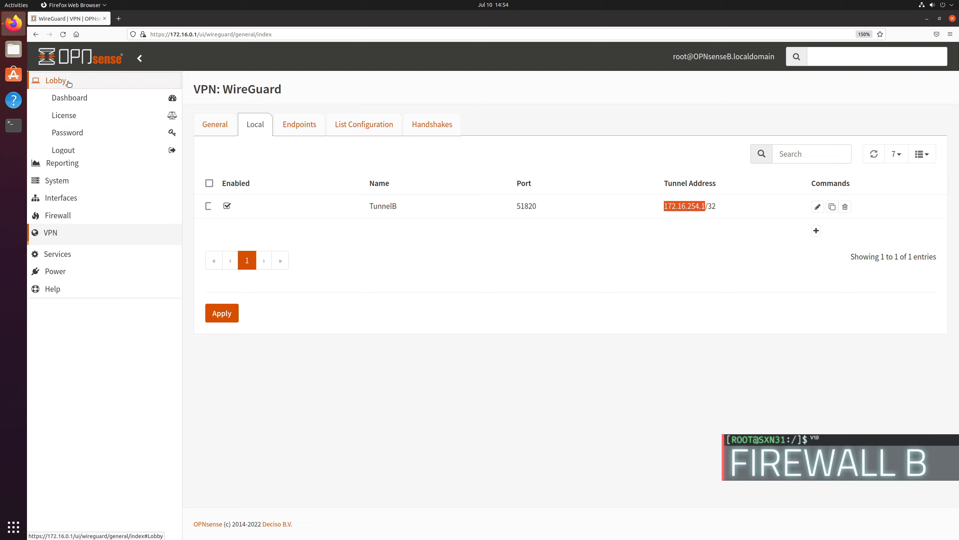
left_click(84, 102)
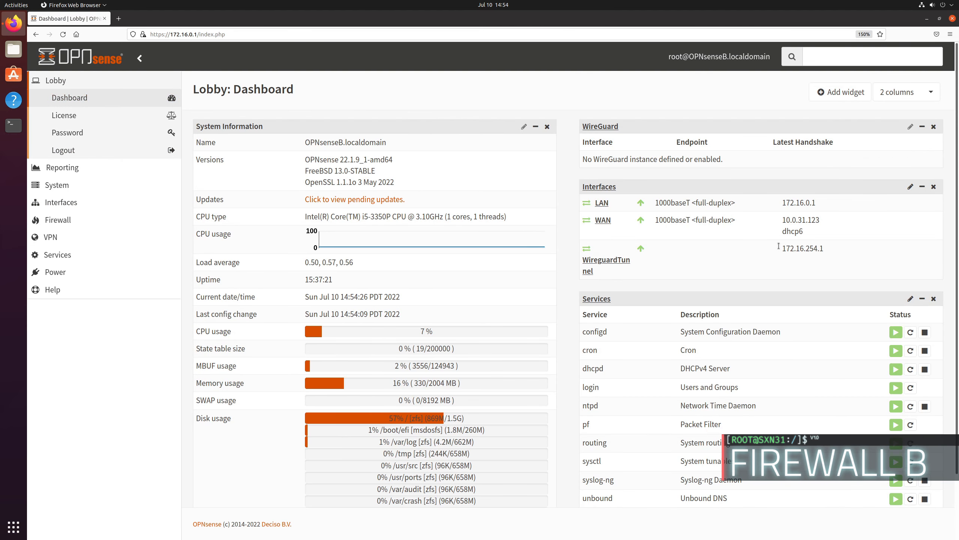
left_click_drag(782, 249, 824, 252)
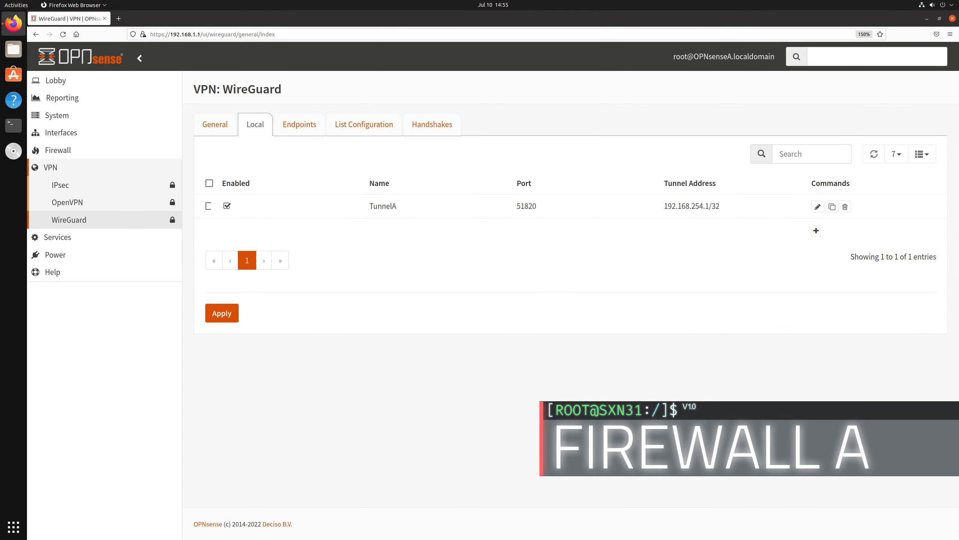
Step: Add a WireGuard endpoint named TunnelToB on firewall A
left_click(297, 126)
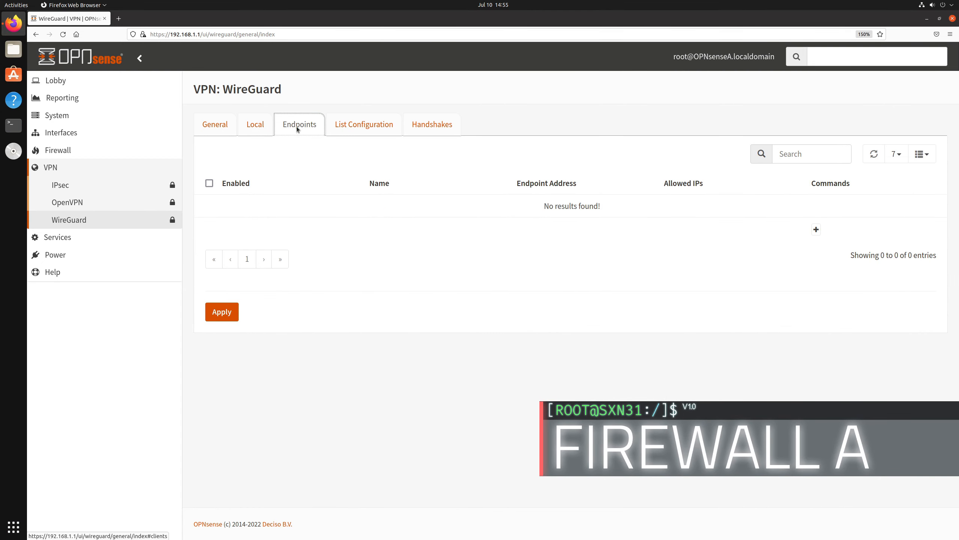
left_click(816, 232)
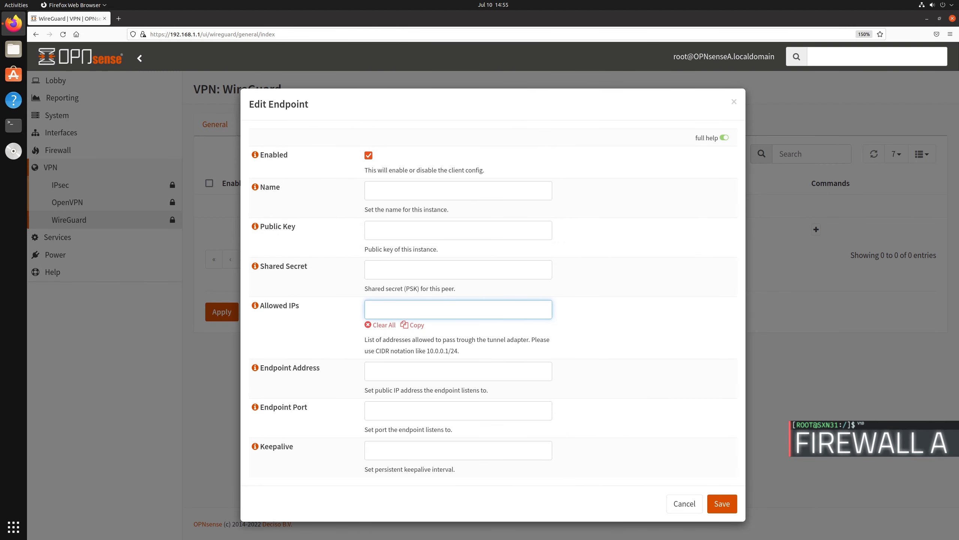
left_click(392, 187)
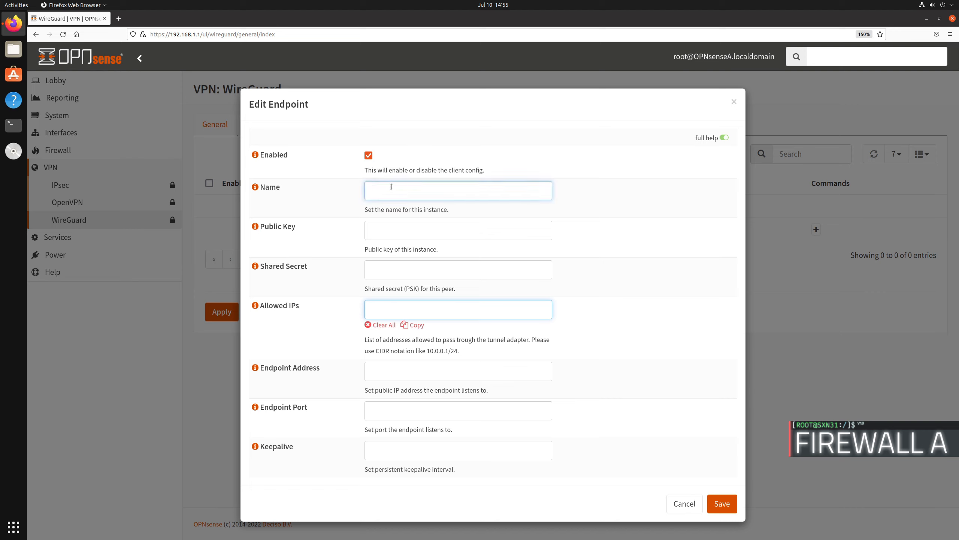
type("TunnelToB")
key("Tab")
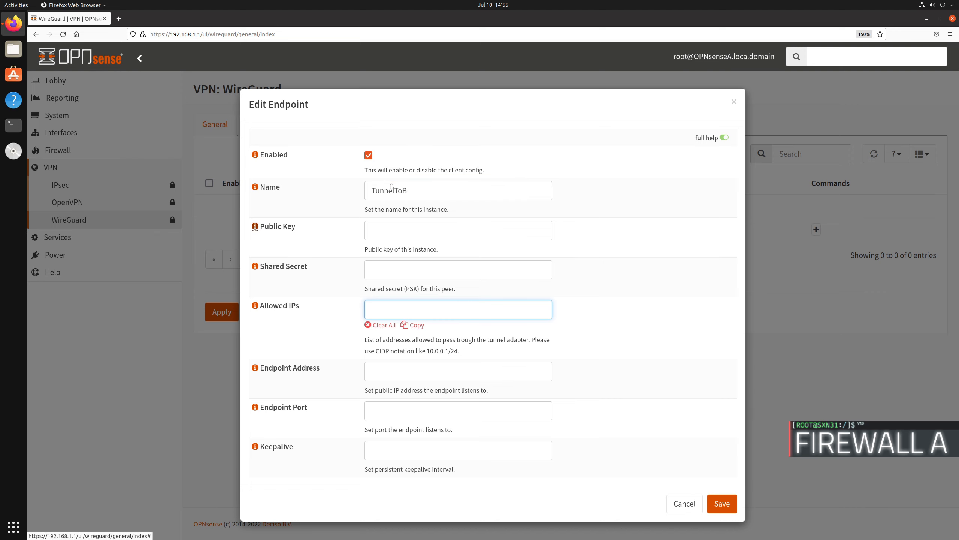
key("Tab")
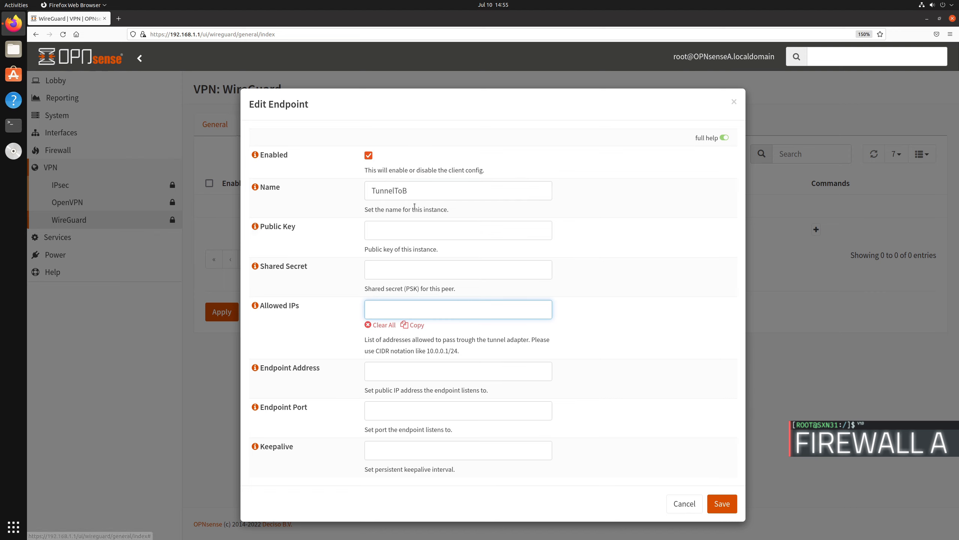
Step: Paste the peer's public key into the TunnelToB endpoint and begin its allowed IPs entry
left_click(424, 229)
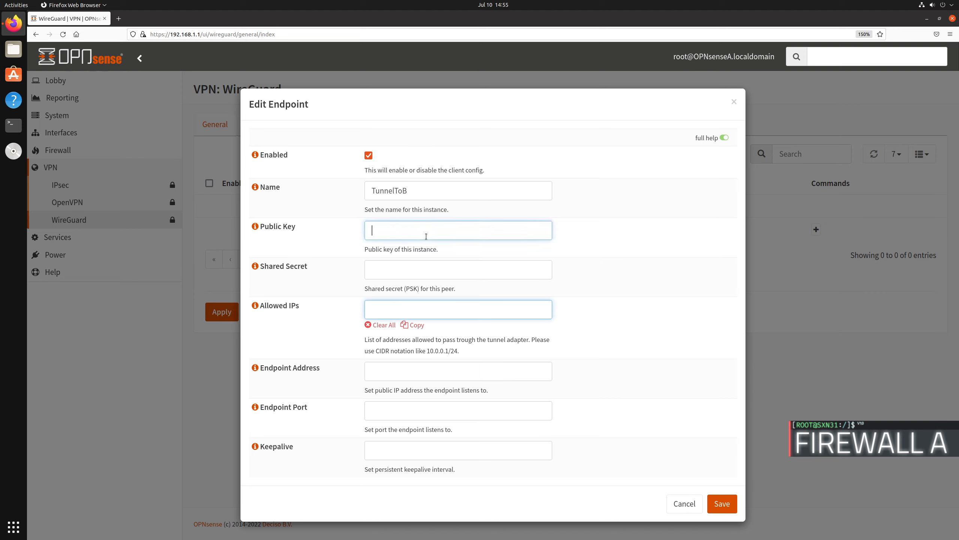
key("ctrl+v")
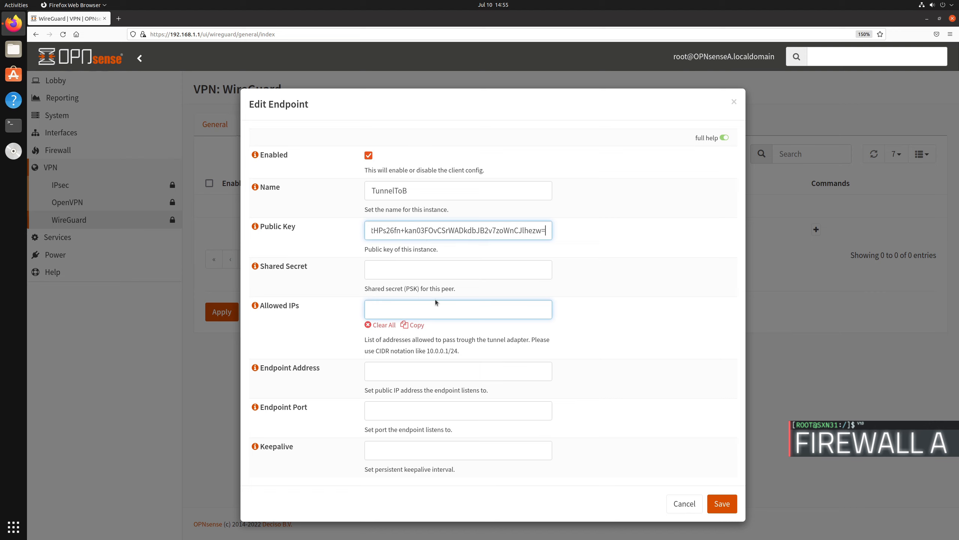
left_click(387, 308)
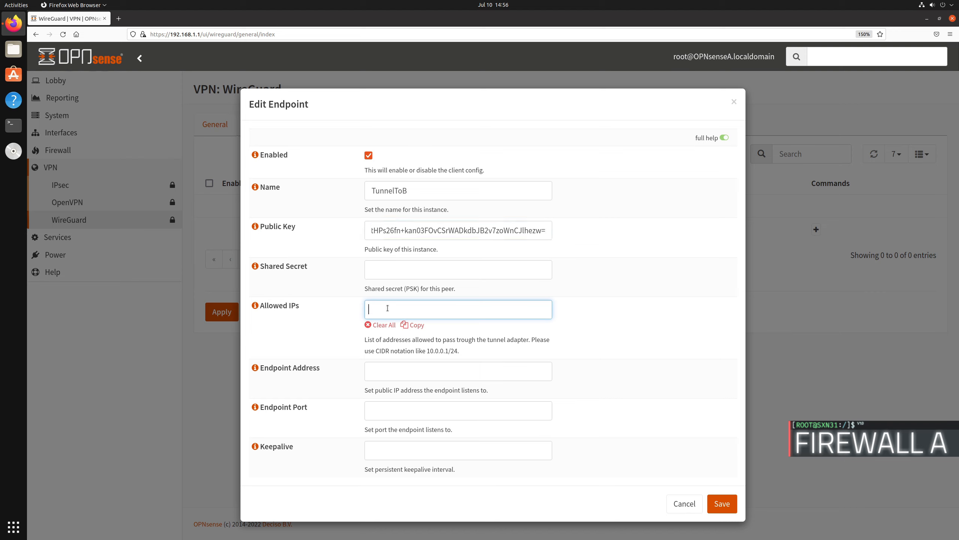